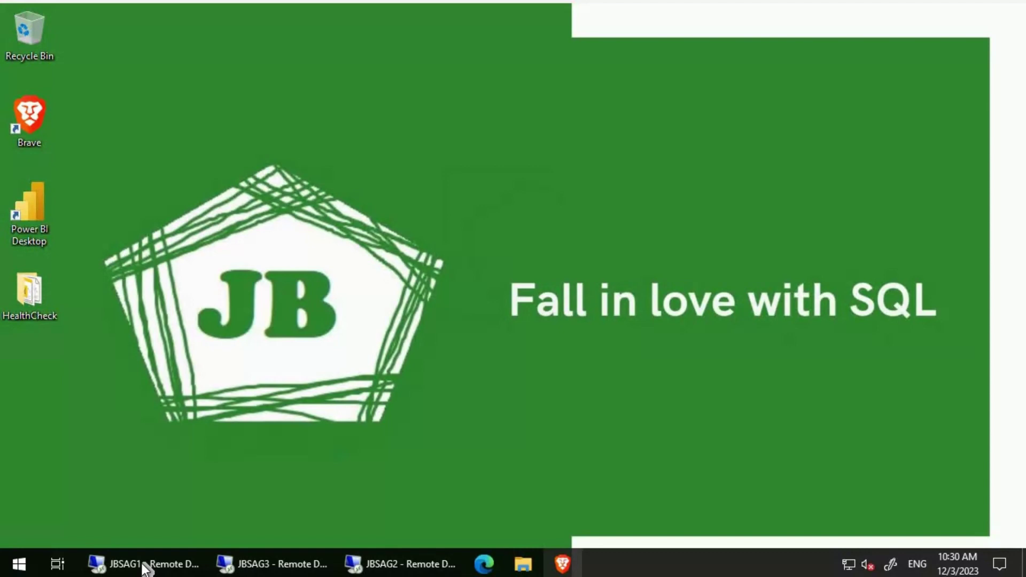
# Show JBSAG1's SSMS dashboard for the JBSAG availability group, with JBSAG3 still synchronizing
pyautogui.click(145, 566)
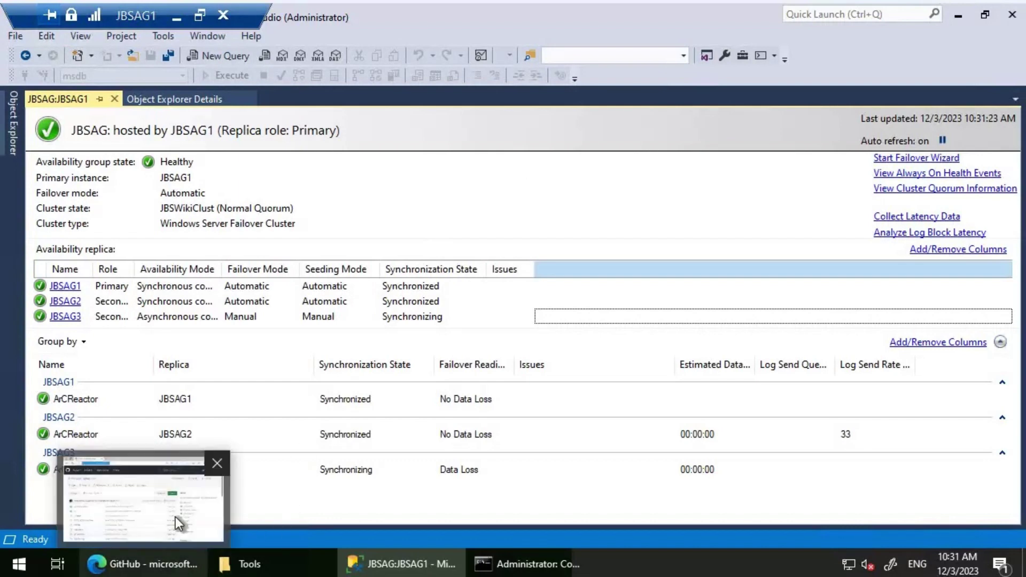
# Open the GitHub ntttcp releases page showing v5.39 ntttcp.exe and bring up C:\Tools
pyautogui.hotkey('alt', 'Tab')
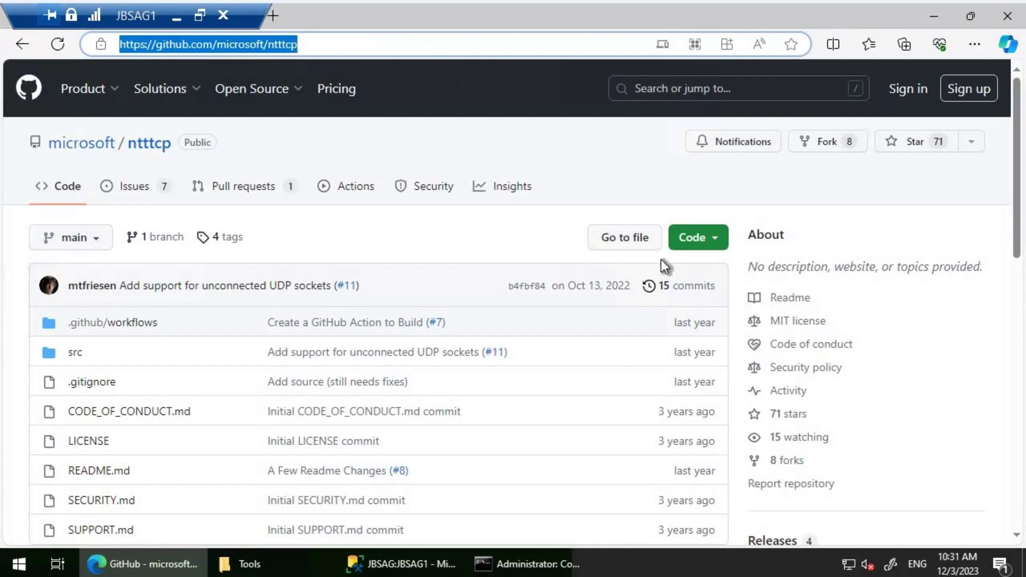
pyautogui.scroll(-5, 531, 323)
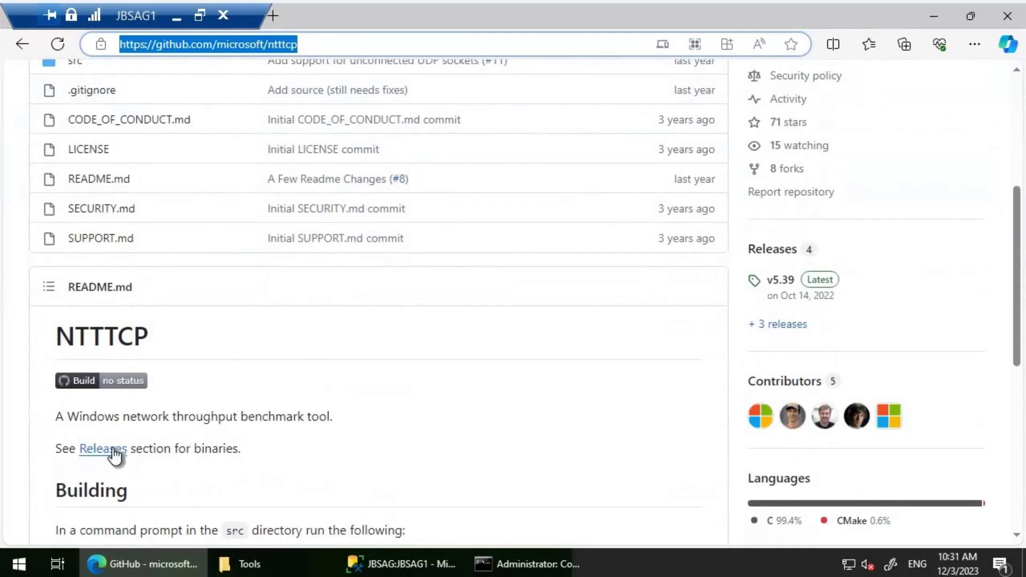
pyautogui.click(114, 451)
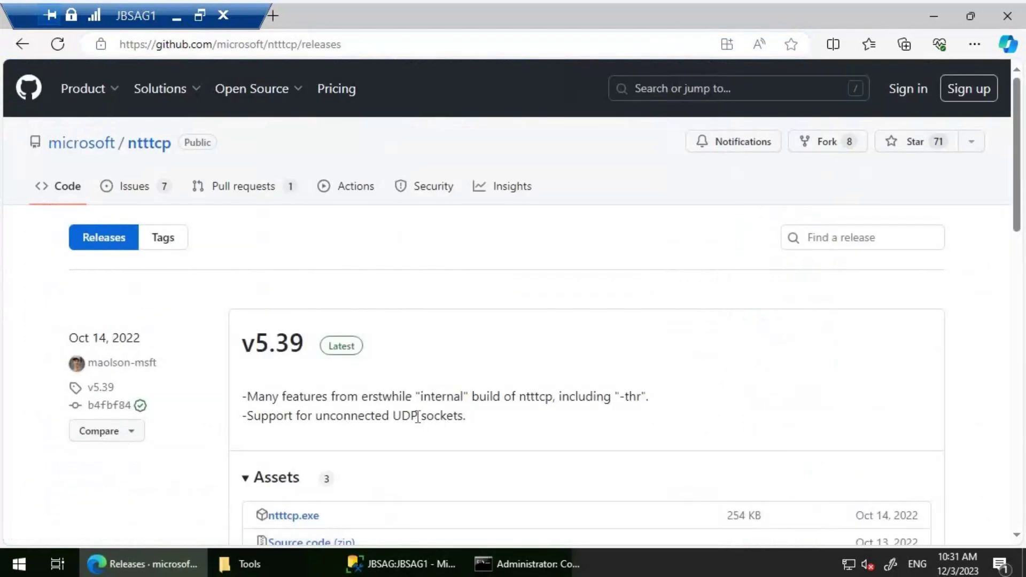
pyautogui.scroll(-3, 380, 393)
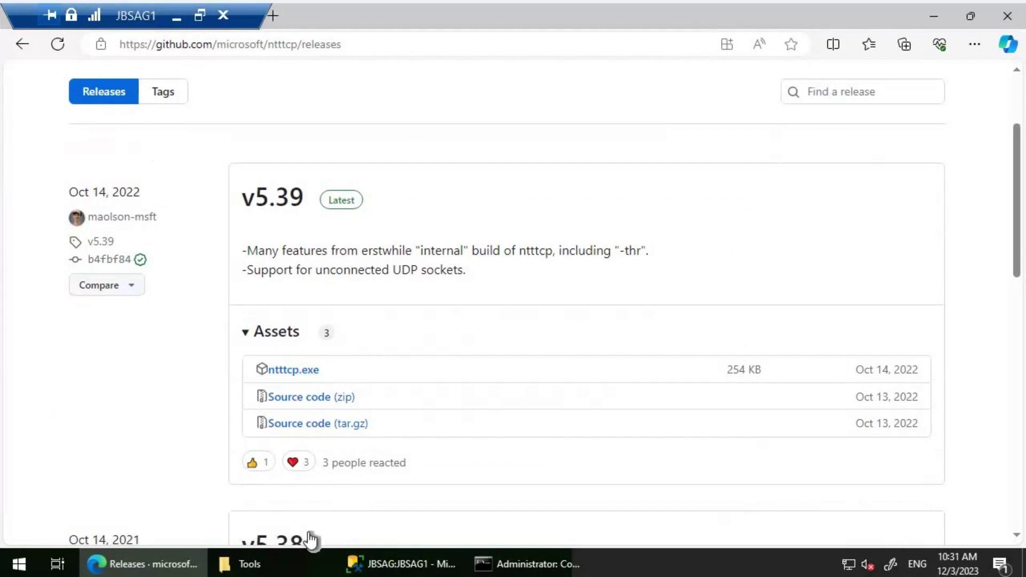
pyautogui.click(298, 561)
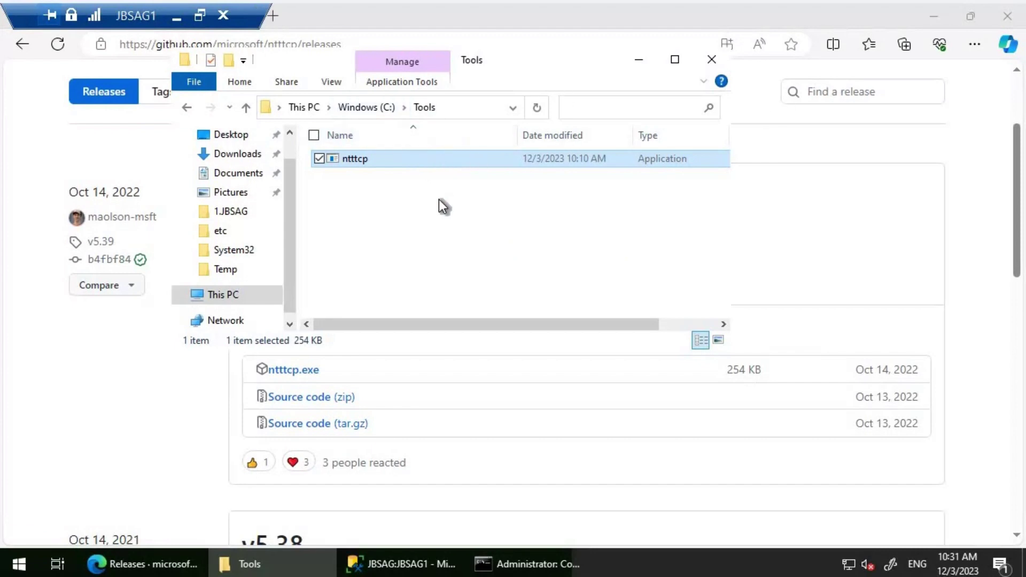
# Bring the C:\Tools administrator command prompt forward, then minimize the JBSAG1 session
pyautogui.click(528, 565)
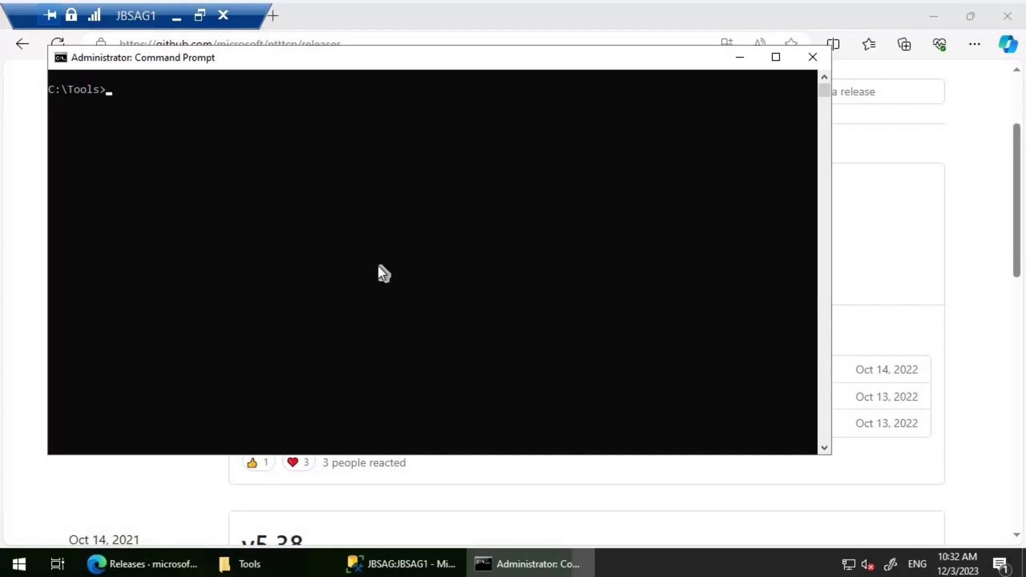
pyautogui.click(177, 17)
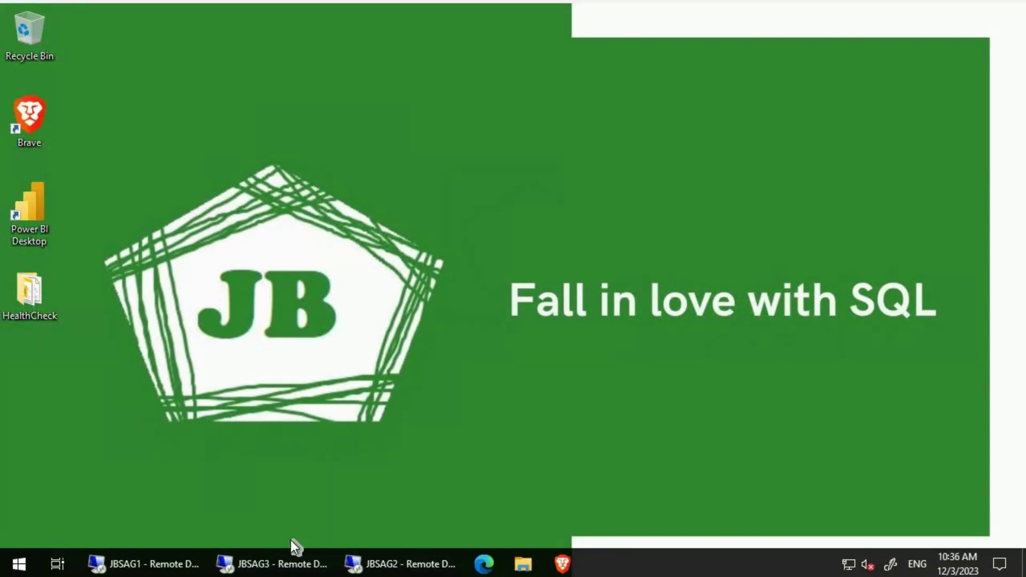
# On JBSAG3, add the netsh advfirewall inbound rule allowing ntttcp.exe
pyautogui.click(293, 559)
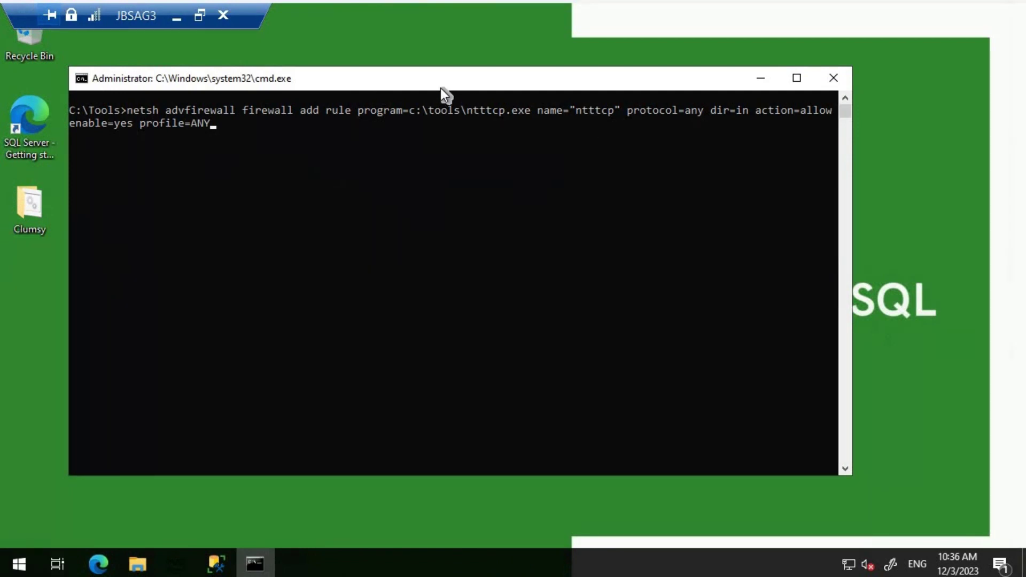
pyautogui.press('Return')
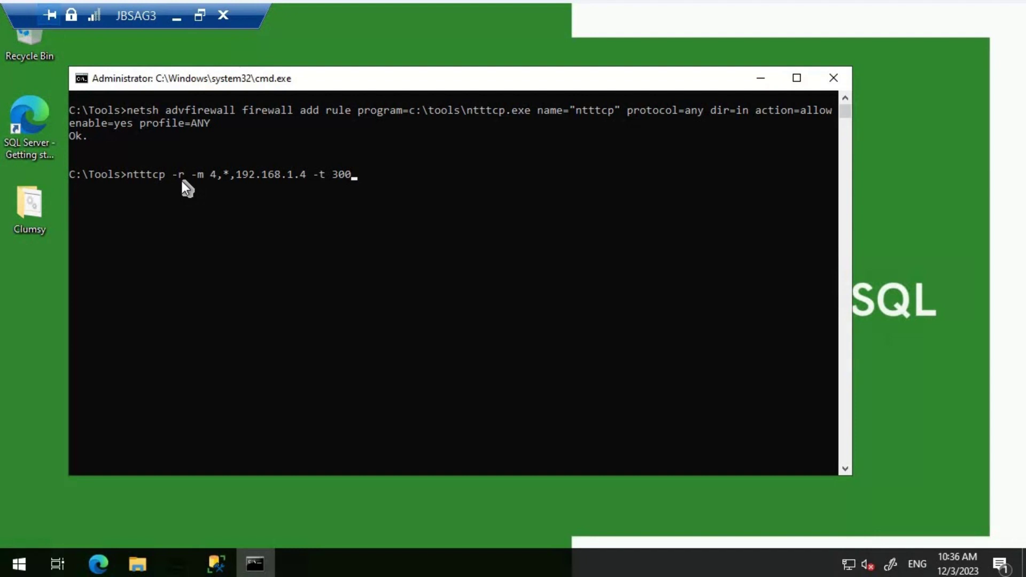
# On JBSAG3, run the receiver ntttcp -r -m 2,*,192.168.1.4 -t 300, then minimize the session
pyautogui.press('Home')
pyautogui.press('Right')
pyautogui.press('Right')
pyautogui.press('Right')
pyautogui.write('2')
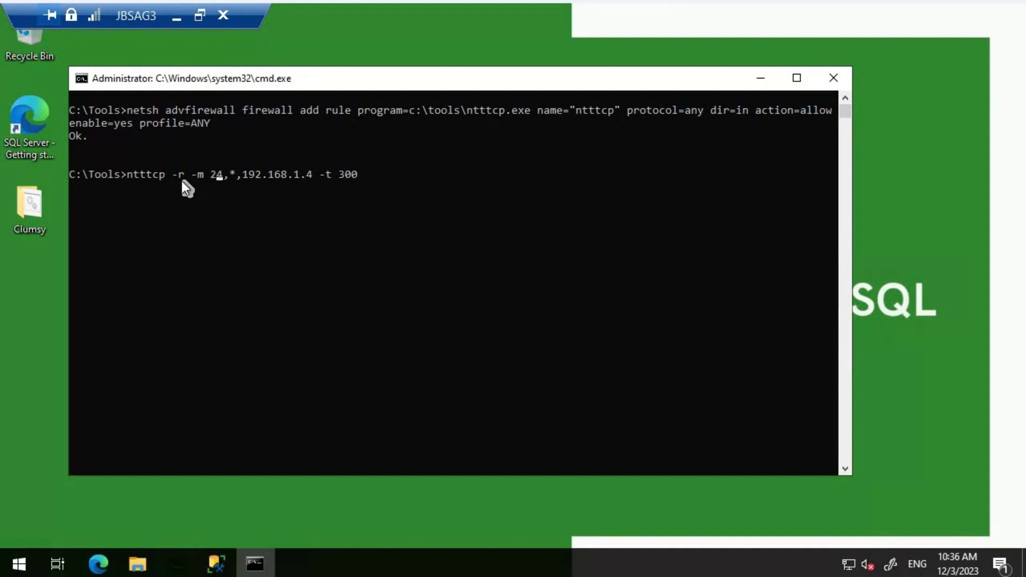
pyautogui.press('Delete')
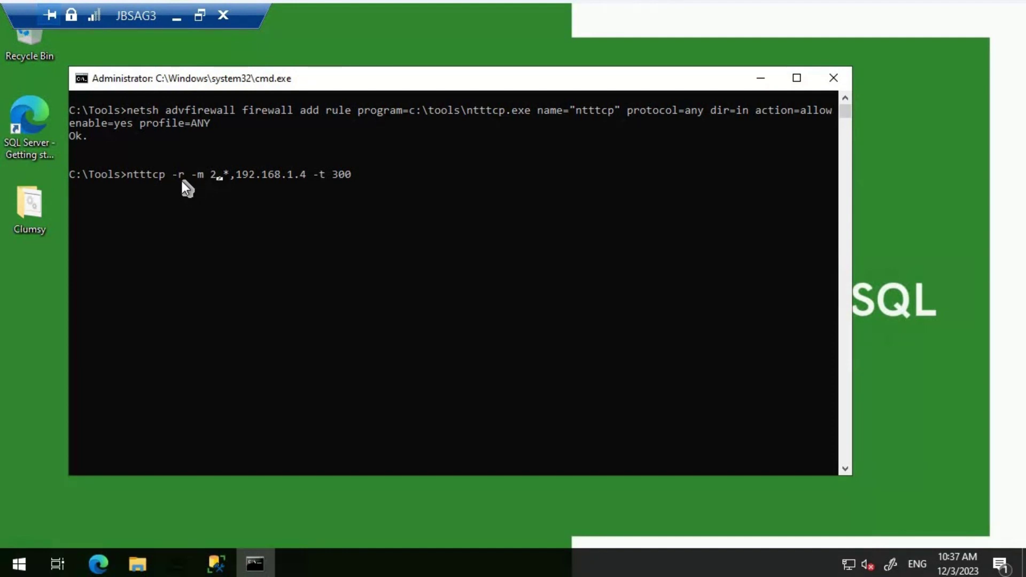
pyautogui.press('Right')
pyautogui.press('Right')
pyautogui.press('Right')
pyautogui.press('Right')
pyautogui.press('Right')
pyautogui.press('Right')
pyautogui.press('Right')
pyautogui.press('Right')
pyautogui.press('Right')
pyautogui.press('Right')
pyautogui.press('Right')
pyautogui.press('Right')
pyautogui.press('Right')
pyautogui.click(366, 91)
pyautogui.press('Escape')
pyautogui.press('Return')
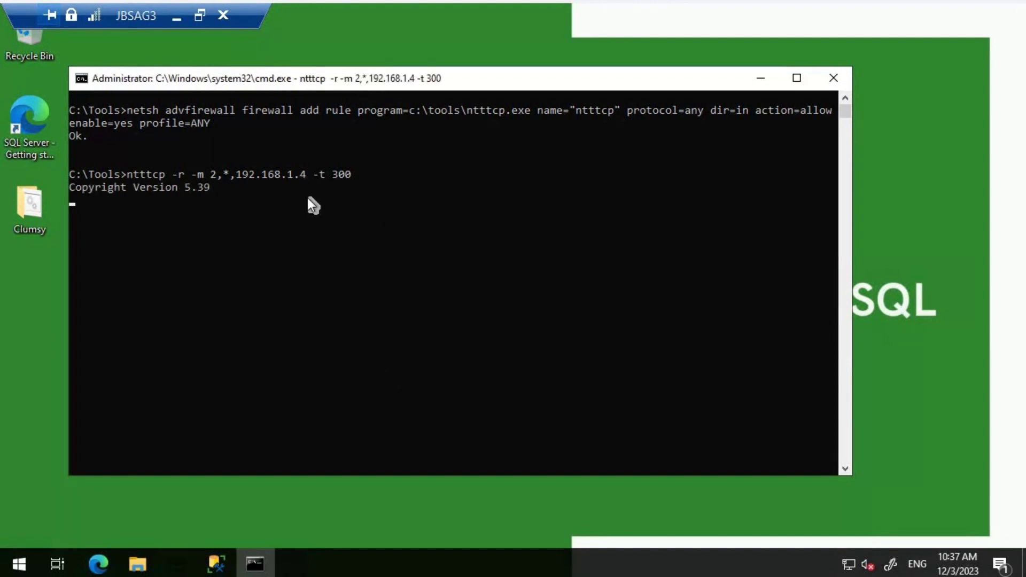
pyautogui.click(176, 19)
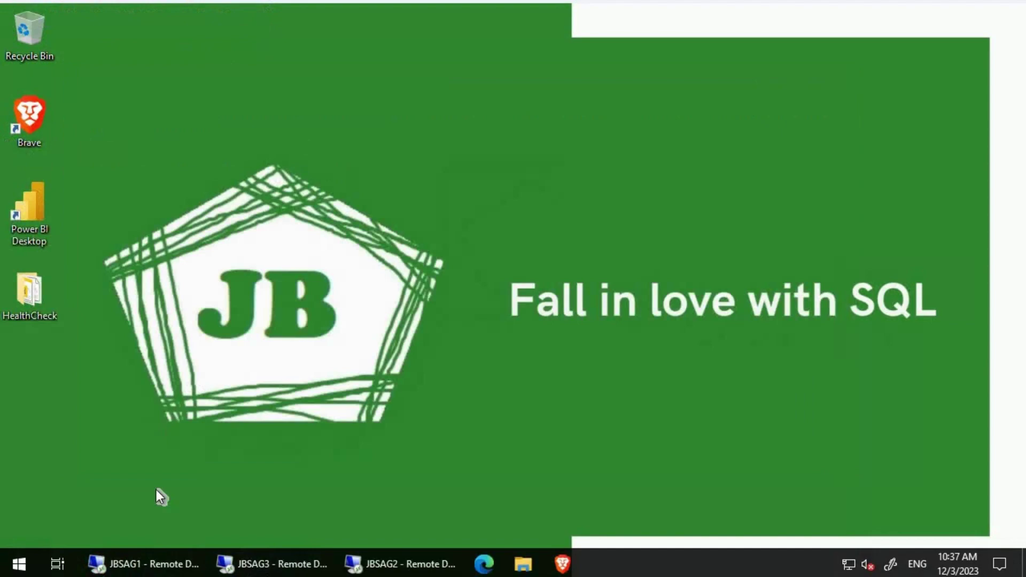
# On JBSAG1, run ntttcp -s -m 2,*,192.168.1.4 -t 300, getting about 0.657 MB/s total
pyautogui.click(150, 562)
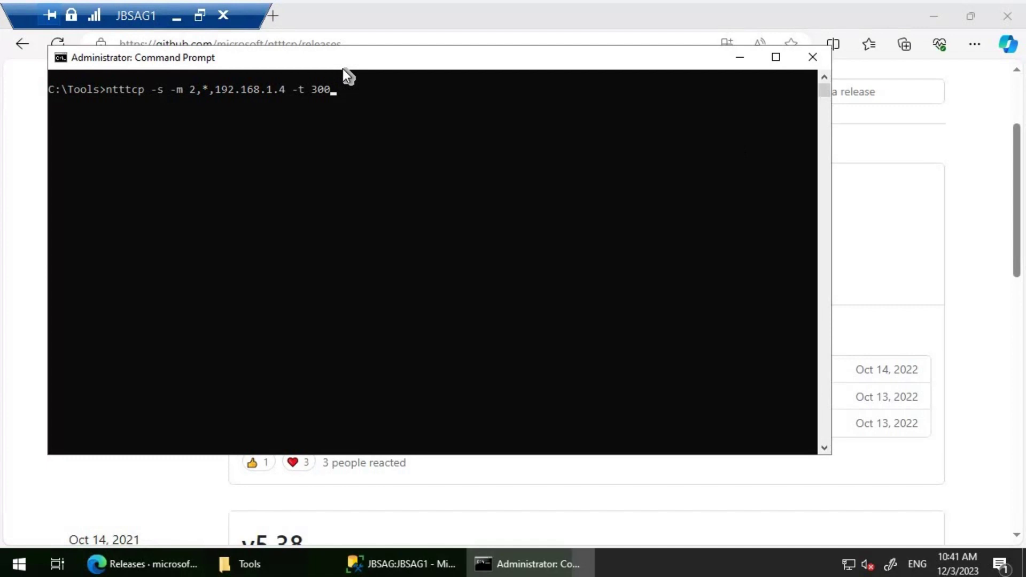
pyautogui.press('Return')
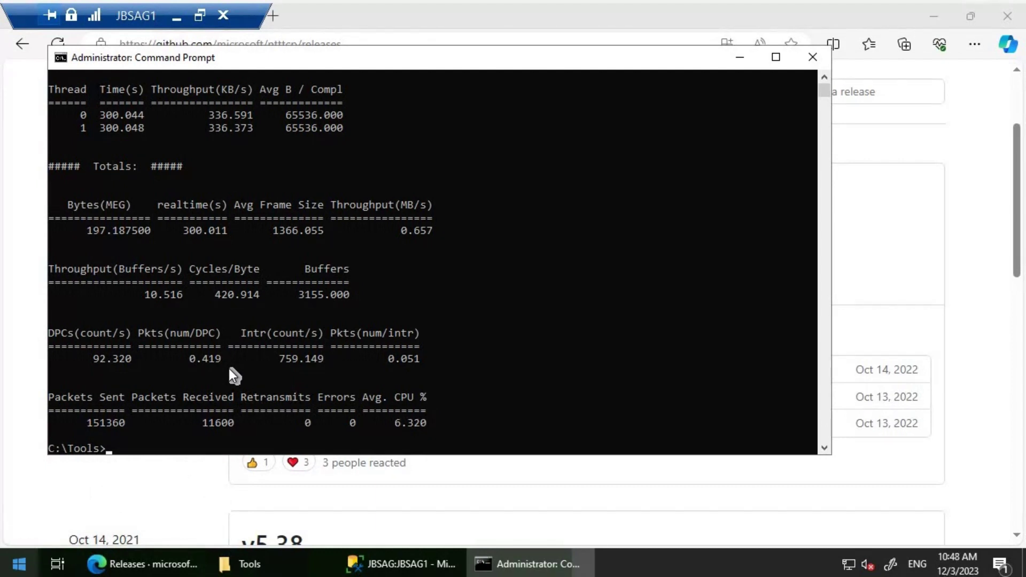
pyautogui.click(229, 368)
# Ping jbsag2 from JBSAG1, getting four 1 ms replies from 172.20.1.6
pyautogui.rightClick(228, 368)
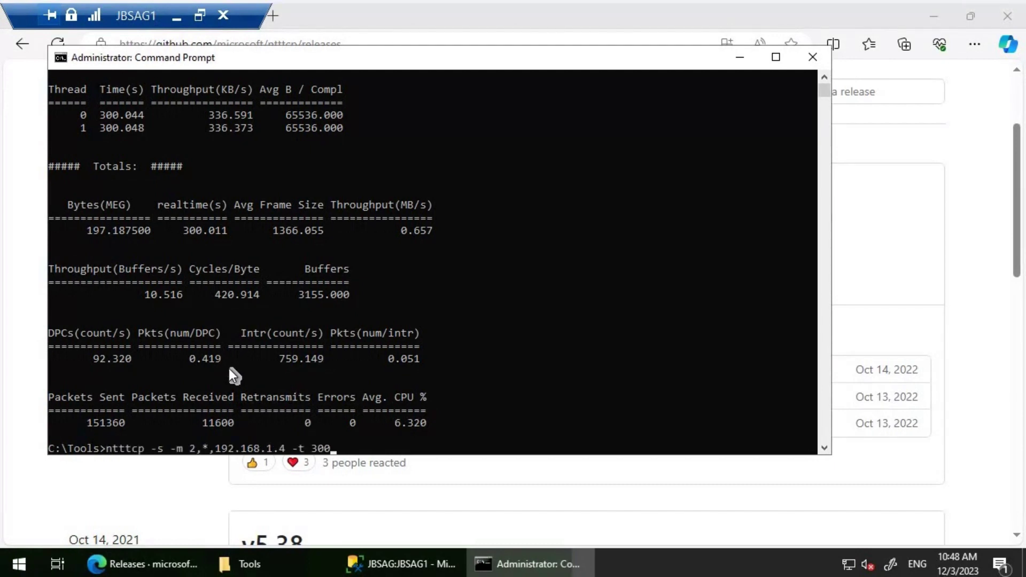
pyautogui.press('BackSpace')
pyautogui.press('BackSpace')
pyautogui.press('BackSpace')
pyautogui.press('BackSpace')
pyautogui.press('BackSpace')
pyautogui.press('BackSpace')
pyautogui.press('BackSpace')
pyautogui.press('BackSpace')
pyautogui.press('BackSpace')
pyautogui.press('BackSpace')
pyautogui.press('BackSpace')
pyautogui.press('BackSpace')
pyautogui.press('BackSpace')
pyautogui.press('BackSpace')
pyautogui.press('BackSpace')
pyautogui.press('BackSpace')
pyautogui.press('BackSpace')
pyautogui.press('BackSpace')
pyautogui.press('BackSpace')
pyautogui.press('BackSpace')
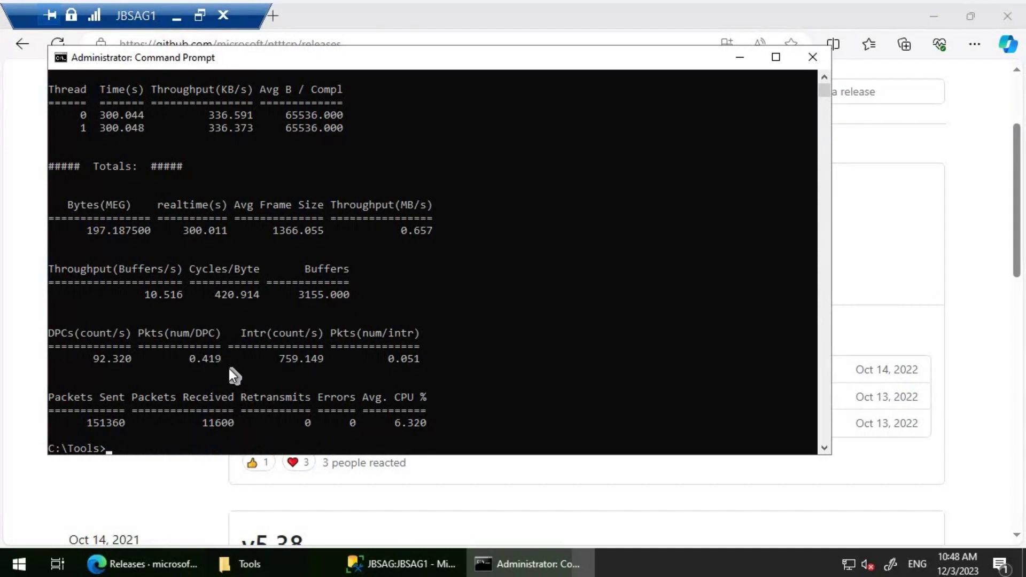
pyautogui.write('ping jbsag2')
pyautogui.press('Return')
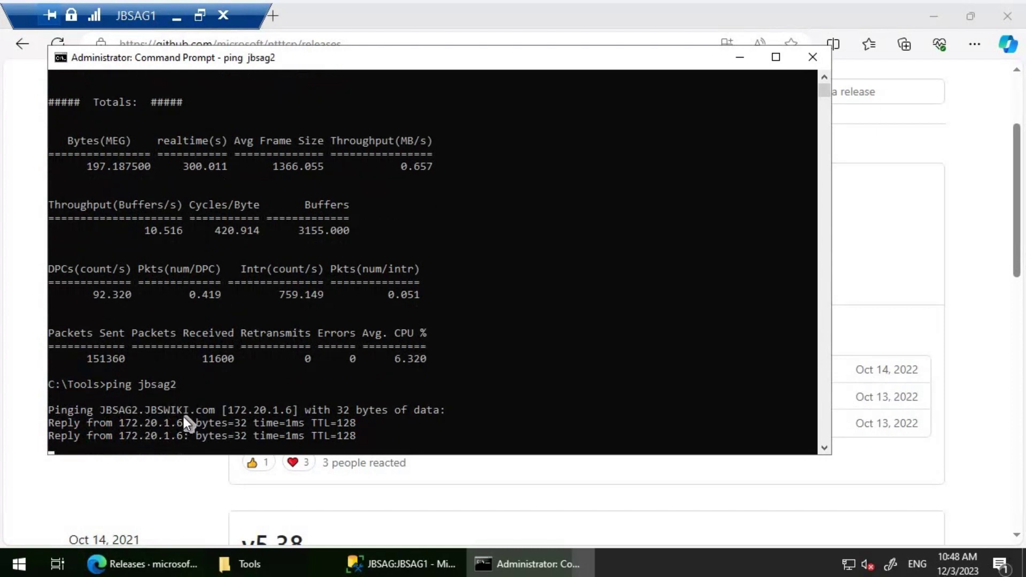
pyautogui.press('Up')
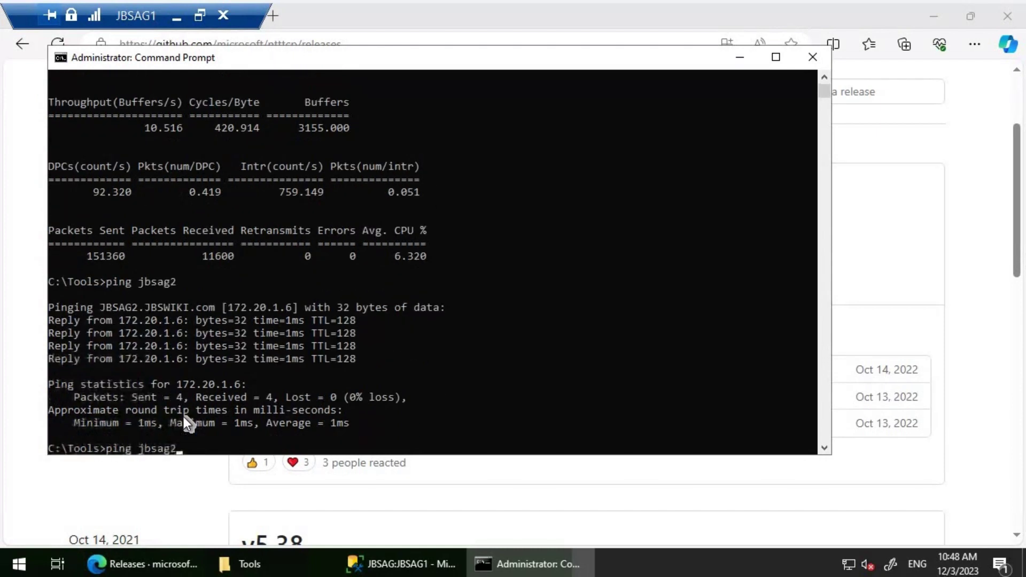
# Edit the recalled sender command to ntttcp -s -m 2,*,172.20.1.6 -t 300
pyautogui.press('Up')
pyautogui.press('Left')
pyautogui.press('Left')
pyautogui.press('Left')
pyautogui.press('Left')
pyautogui.press('Left')
pyautogui.press('Left')
pyautogui.press('Left')
pyautogui.press('Left')
pyautogui.press('Left')
pyautogui.press('Left')
pyautogui.press('Left')
pyautogui.press('Left')
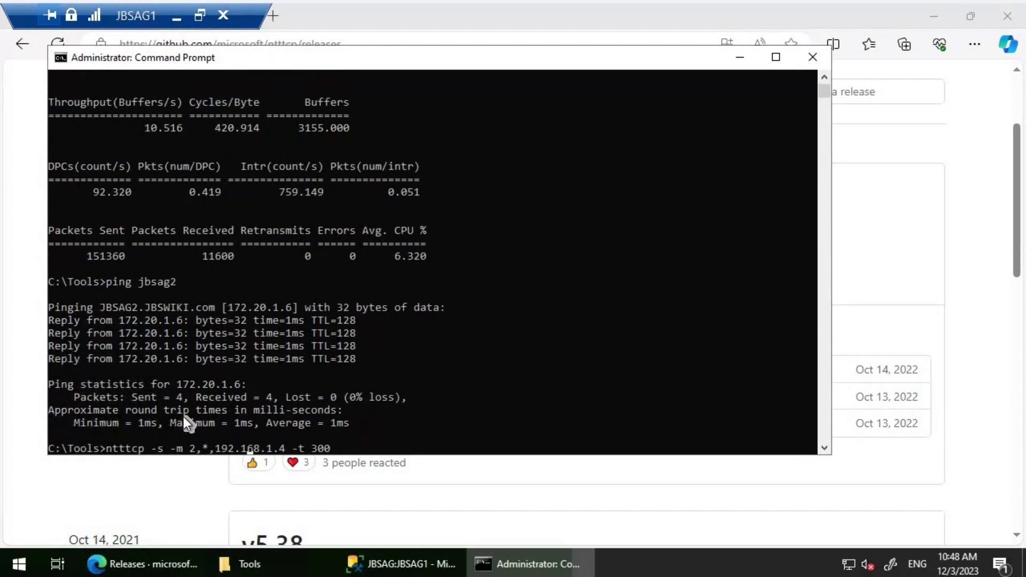
pyautogui.press('Left')
pyautogui.press('Left')
pyautogui.press('Left')
pyautogui.press('Left')
pyautogui.press('Delete')
pyautogui.press('Delete')
pyautogui.write('72')
pyautogui.press('Right')
pyautogui.press('Delete')
pyautogui.press('Delete')
pyautogui.write('20')
pyautogui.press('Delete')
pyautogui.press('Right')
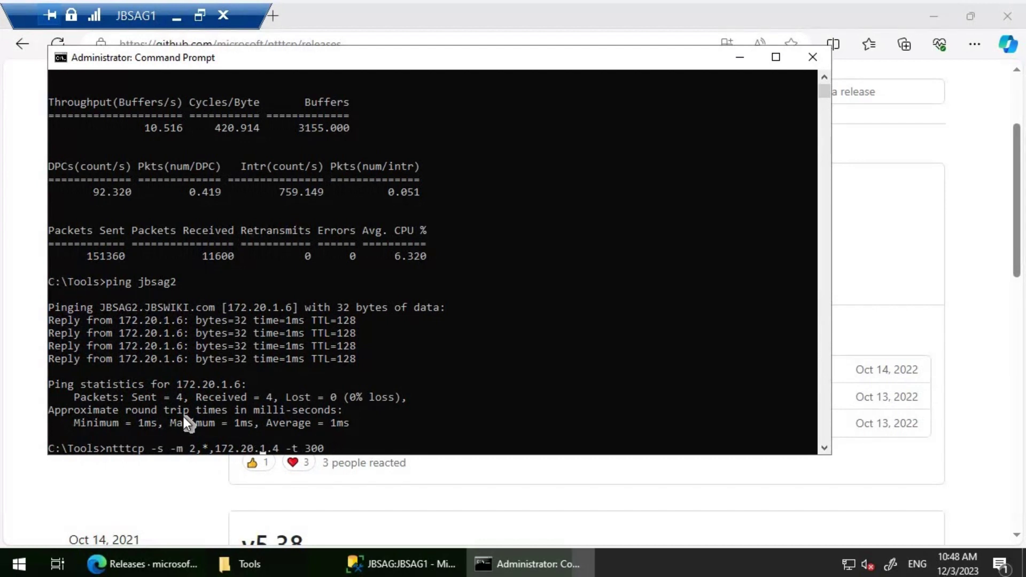
pyautogui.press('Right')
pyautogui.press('Right')
pyautogui.press('Delete')
pyautogui.write('6')
# On JBSAG3, recall and copy the receiver command ntttcp -r -m 2,*,192.168.1.4 -t 300
pyautogui.click(177, 20)
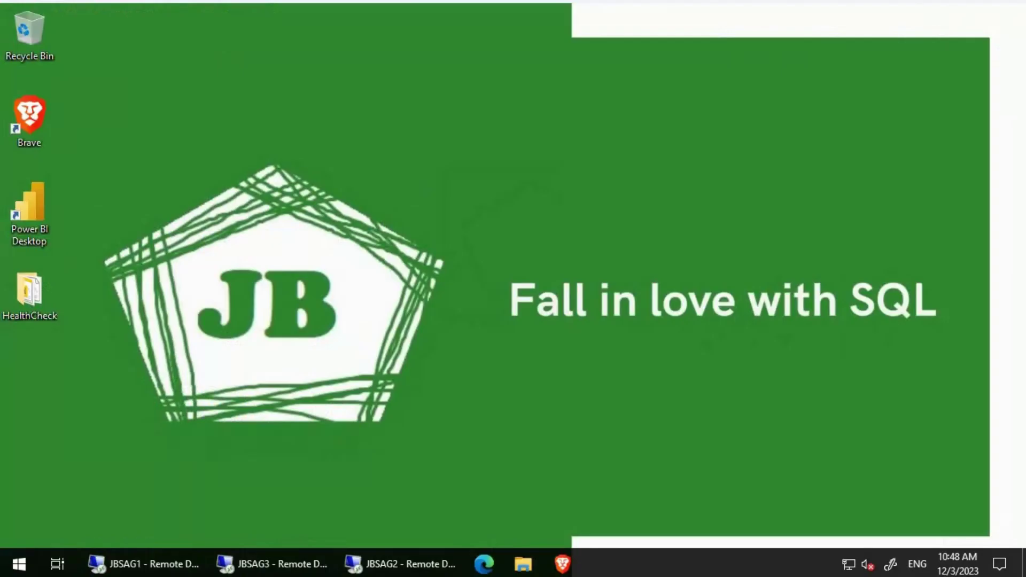
pyautogui.click(290, 567)
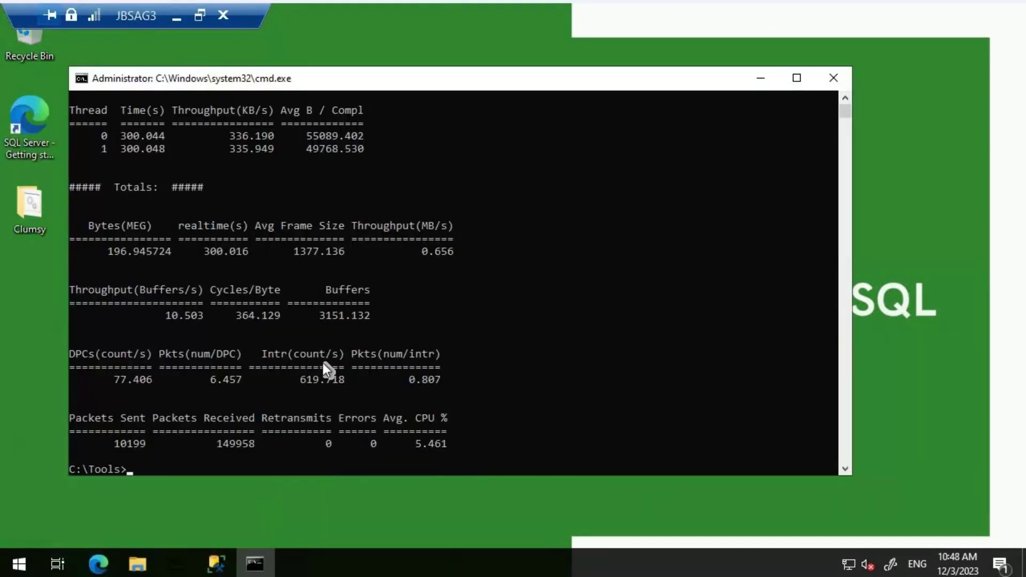
pyautogui.press('Up')
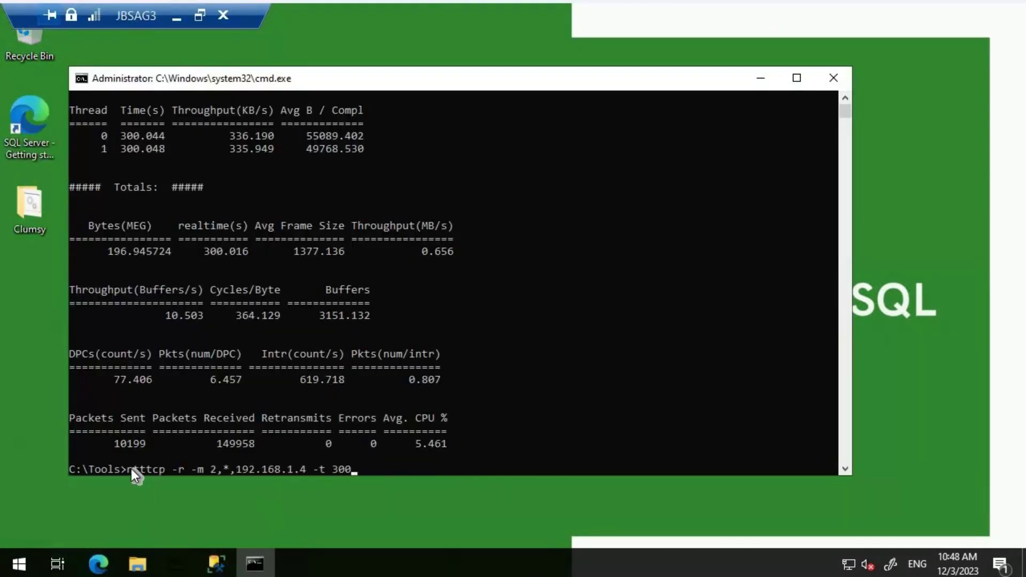
pyautogui.moveTo(127, 469); pyautogui.dragTo(354, 469)
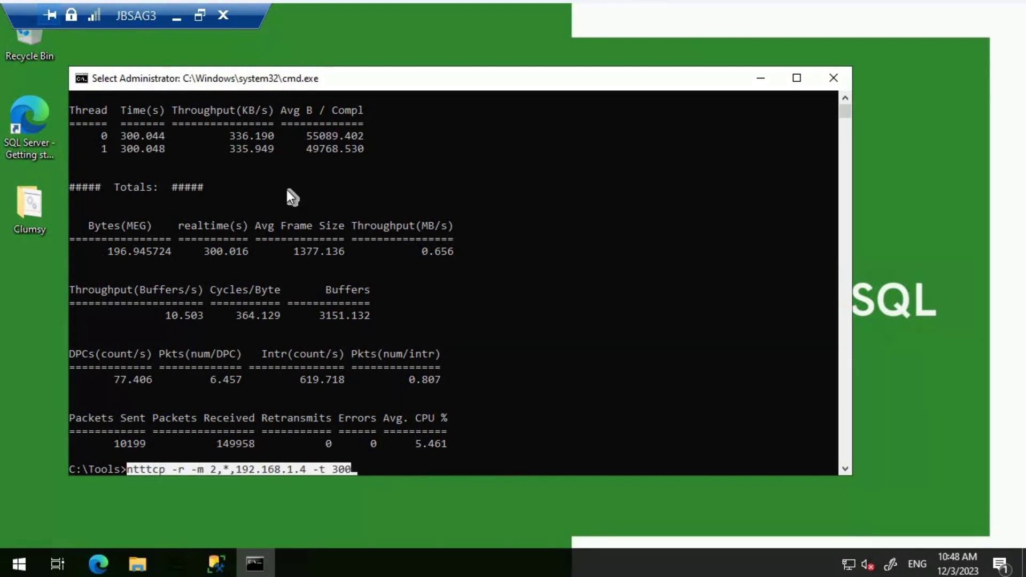
pyautogui.hotkey('ctrl', 'c')
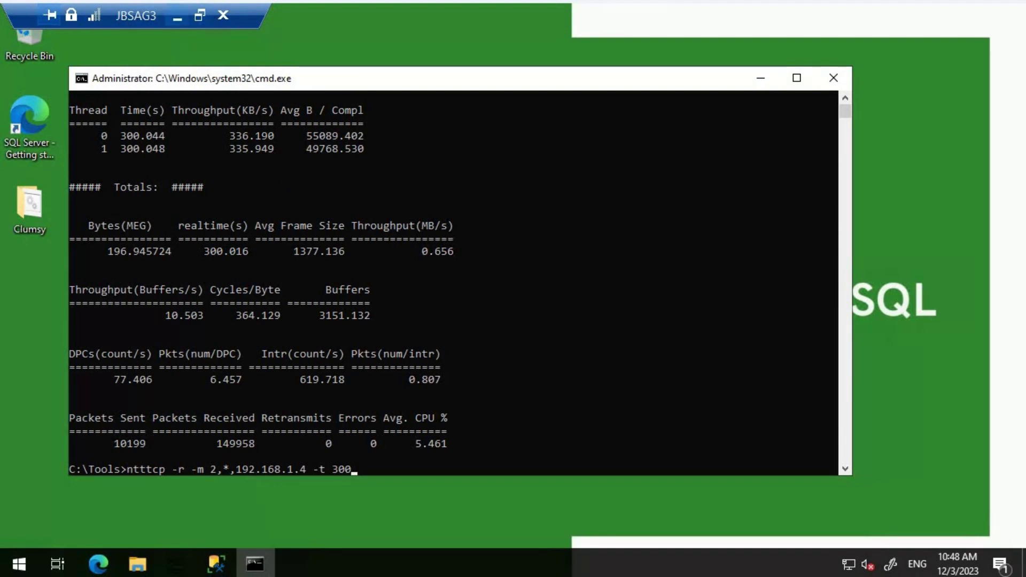
pyautogui.click(177, 16)
# On JBSAG2, add the firewall rule allowing ntttcp
pyautogui.click(402, 562)
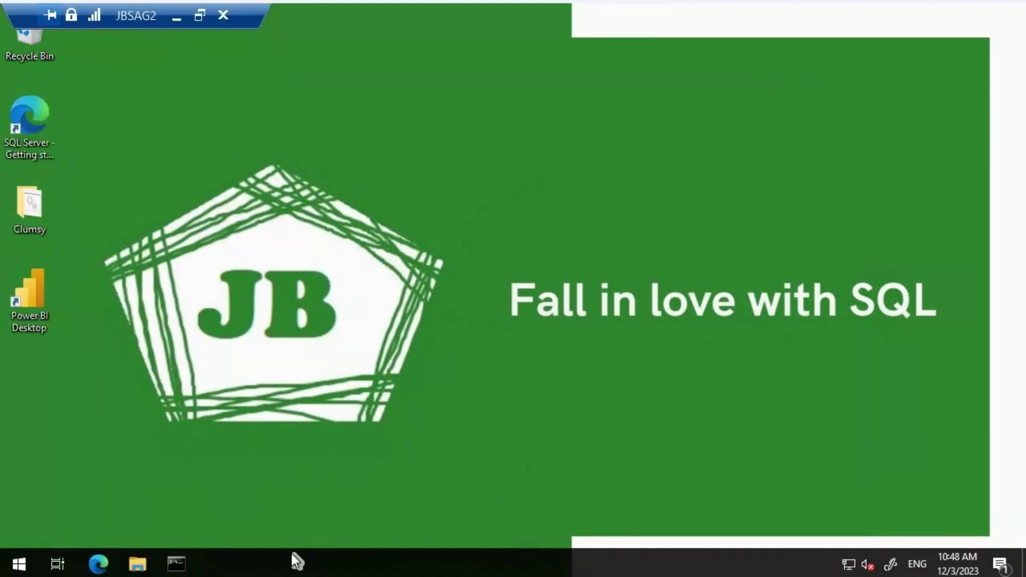
pyautogui.click(182, 566)
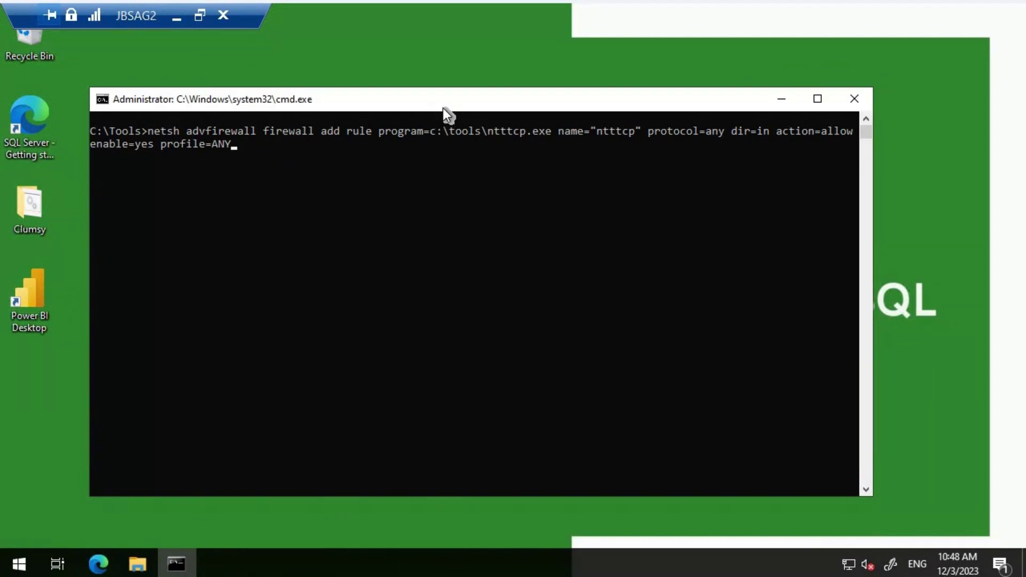
pyautogui.press('Return')
# Paste the copied receiver command and change its target address to 172.20.1.6
pyautogui.hotkey('ctrl', 'v')
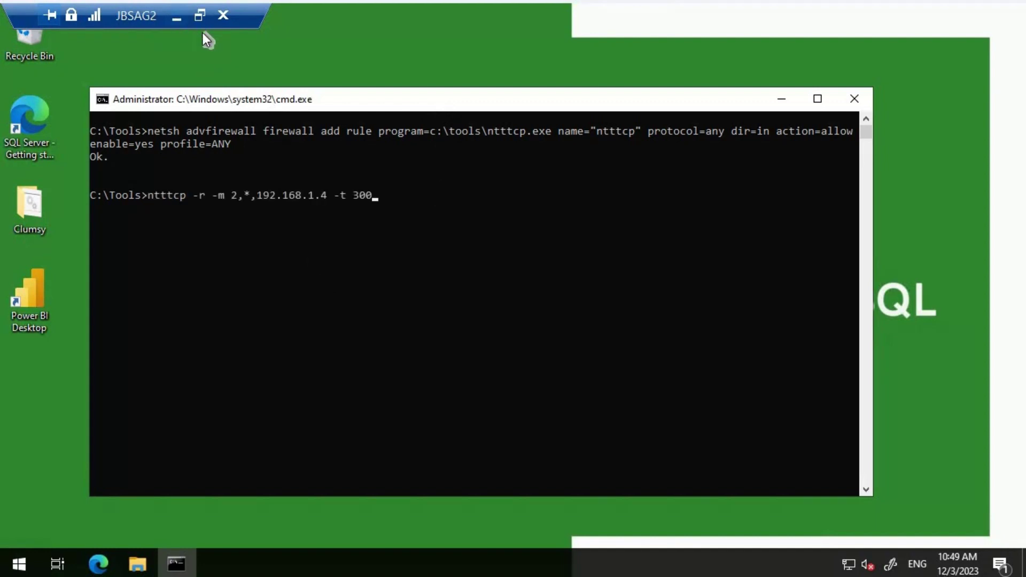
pyautogui.hotkey('ctrl', 'Left')
pyautogui.hotkey('ctrl', 'Left')
pyautogui.hotkey('ctrl', 'Left')
pyautogui.press('Right')
pyautogui.press('Right')
pyautogui.write('7')
pyautogui.press('Right')
pyautogui.press('Right')
pyautogui.write('20')
pyautogui.press('Delete')
pyautogui.press('Delete')
pyautogui.press('Delete')
pyautogui.press('Right')
pyautogui.press('Right')
pyautogui.press('Right')
pyautogui.write('6')
pyautogui.press('Delete')
# Start the JBSAG2 receiver ntttcp -r -m 2,*,172.20.1.6 -t 300
pyautogui.click(176, 16)
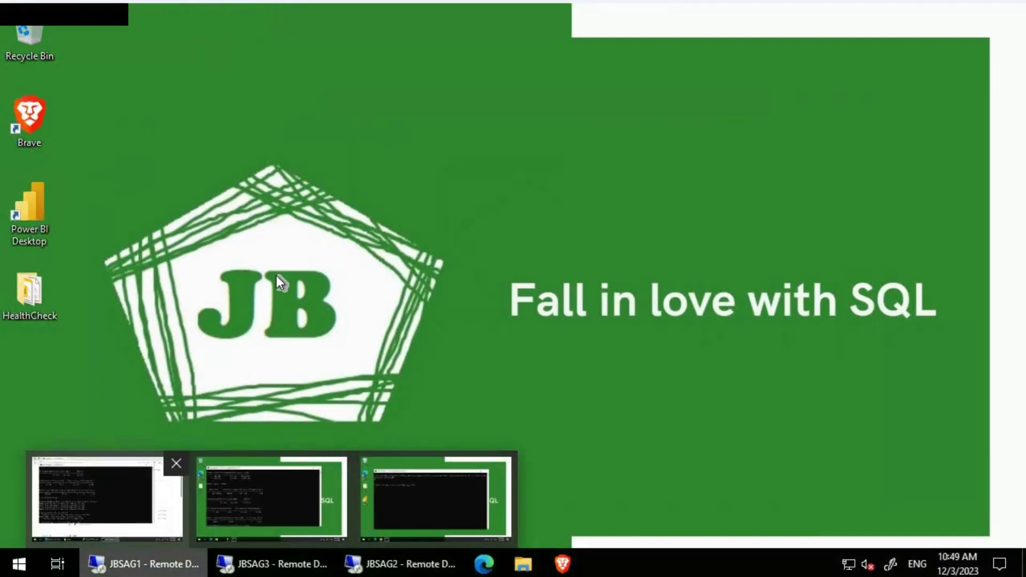
pyautogui.click(187, 522)
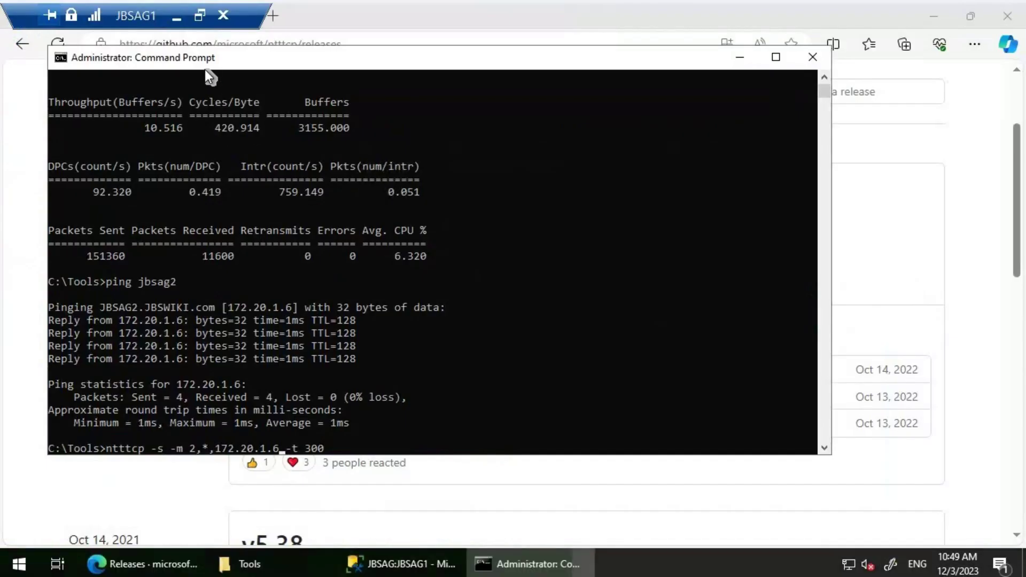
pyautogui.click(175, 16)
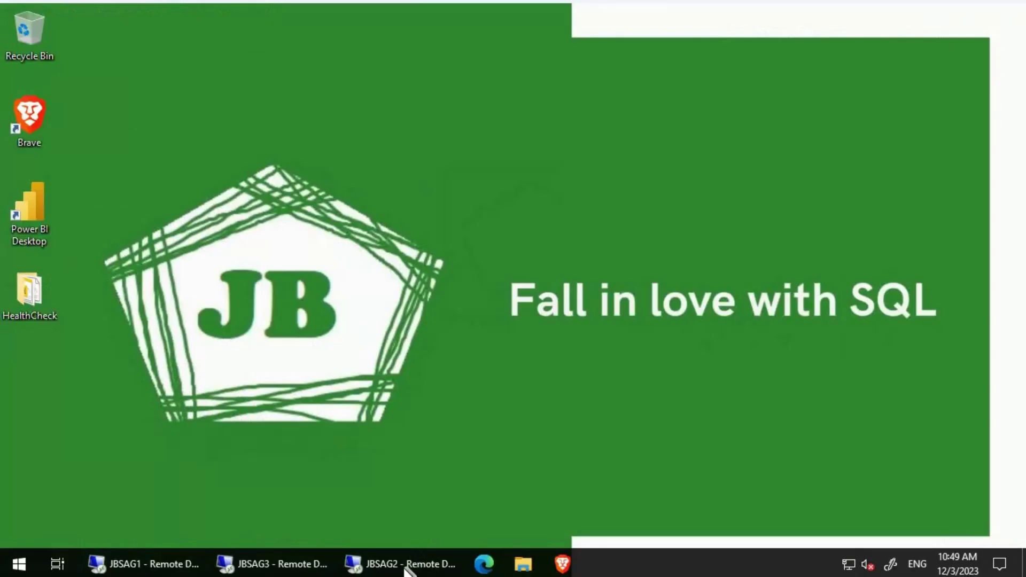
pyautogui.hotkey('alt', 'Tab')
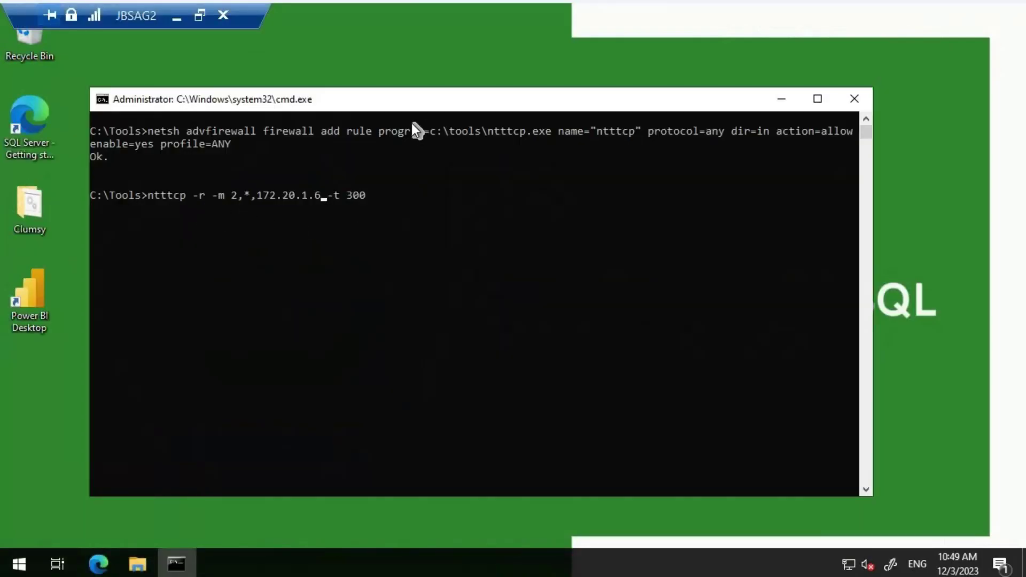
pyautogui.press('Return')
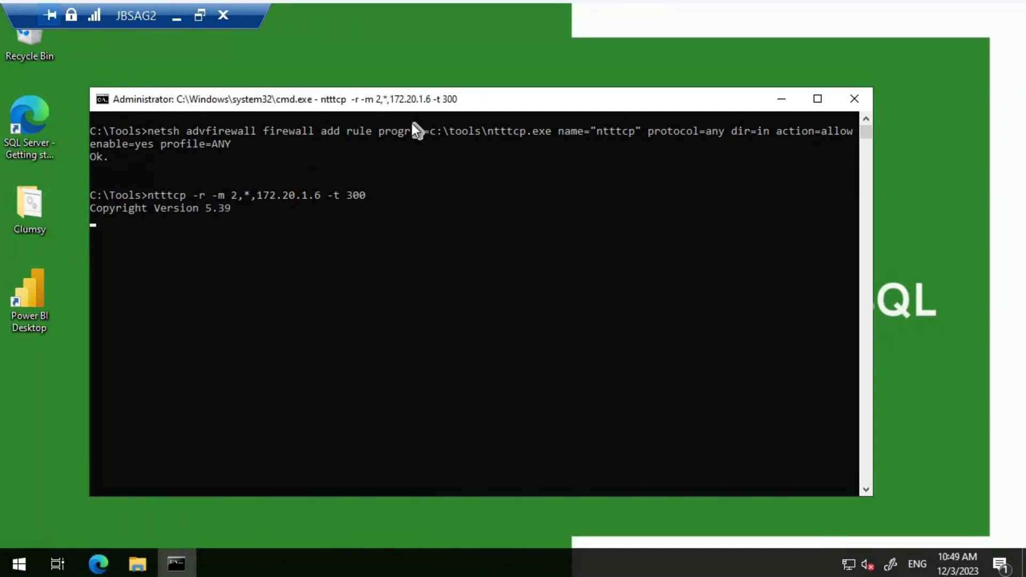
# From the JBSAG1 session, run the 300-second ntttcp sender test (ntttcp -s -m 2,*,172.20.1.6 -t 300)
pyautogui.click(177, 17)
pyautogui.moveTo(137, 562)
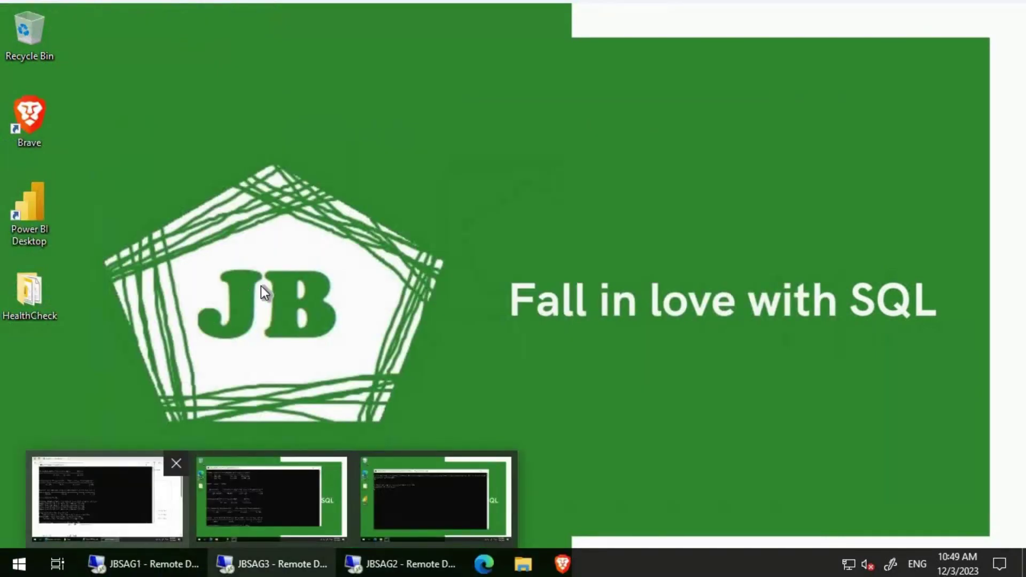
pyautogui.click(107, 497)
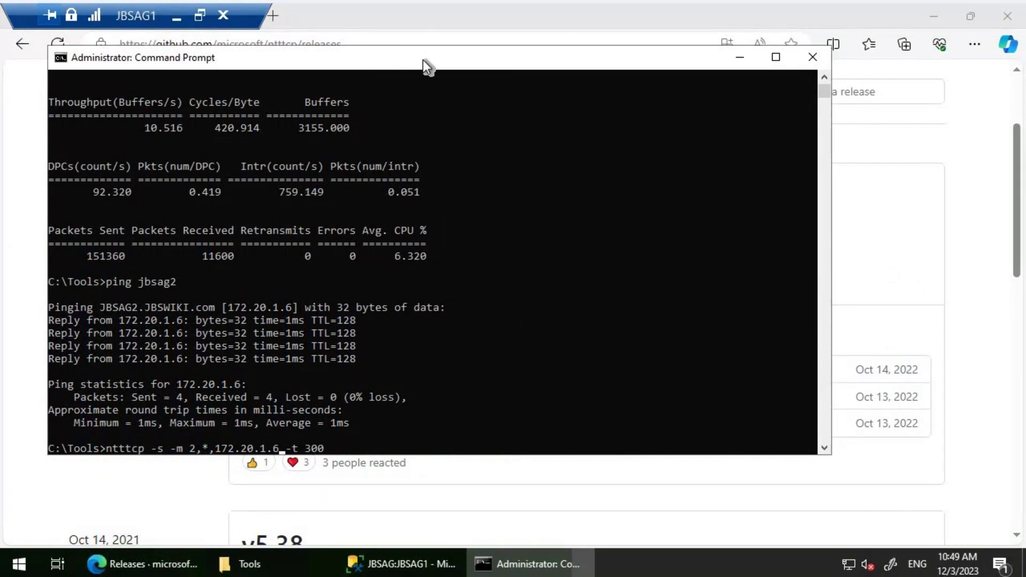
pyautogui.press('Return')
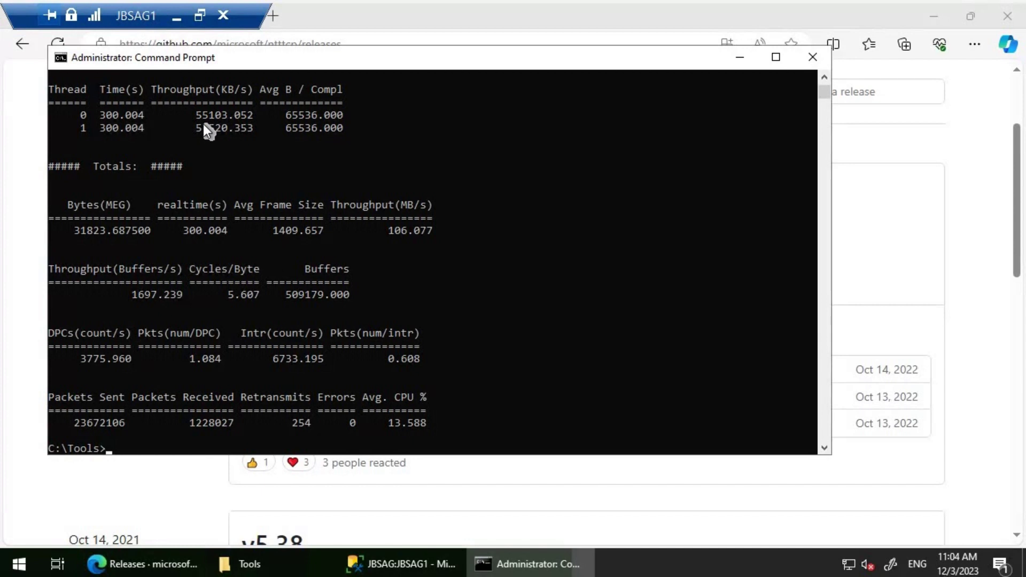
# Scroll the console back to the earlier 192.168.1.4 run showing ~336 KB/s and 0.657 MB/s
pyautogui.click(228, 179)
pyautogui.scroll(4, 229, 178)
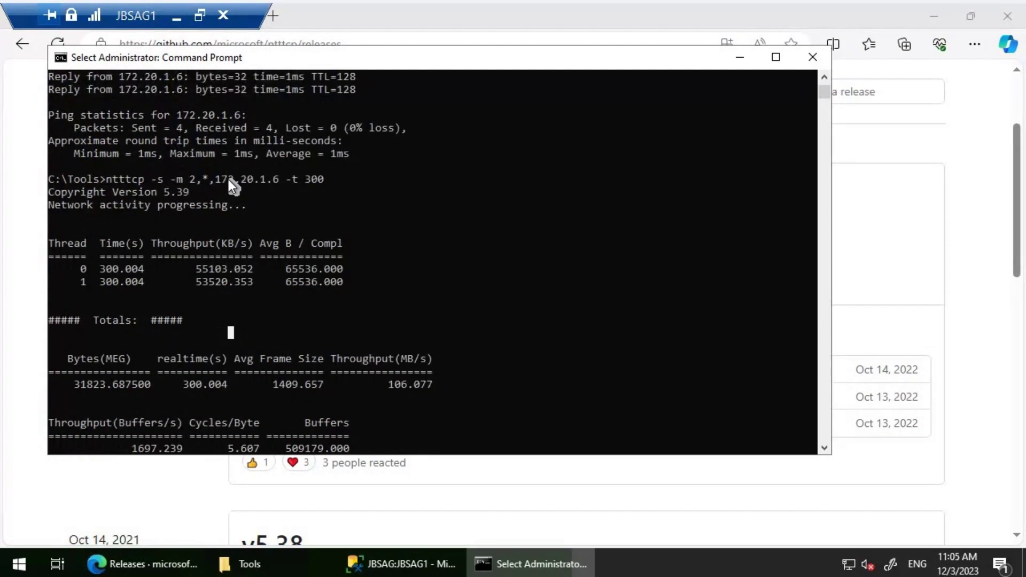
pyautogui.scroll(7, 229, 179)
pyautogui.scroll(5, 228, 179)
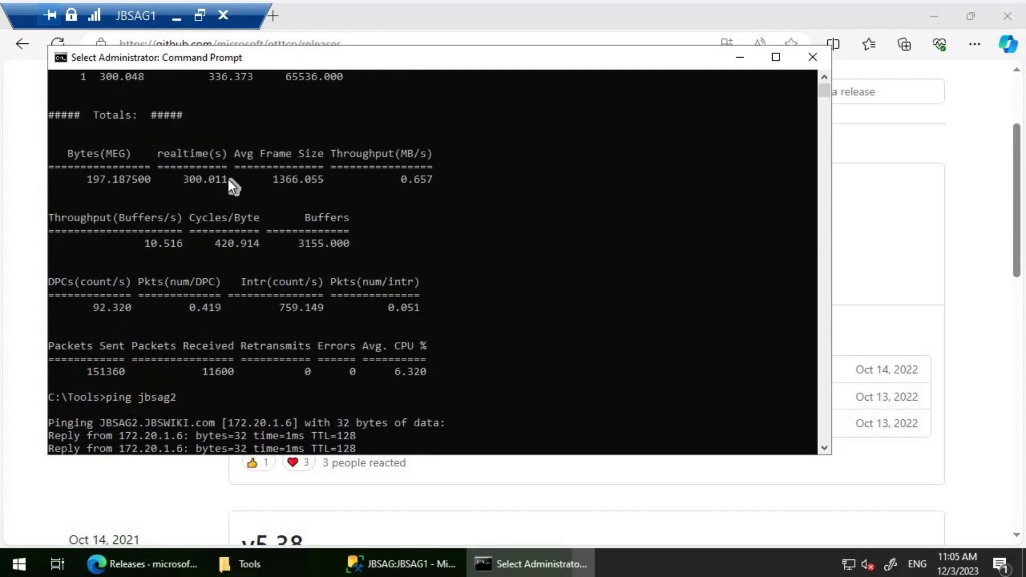